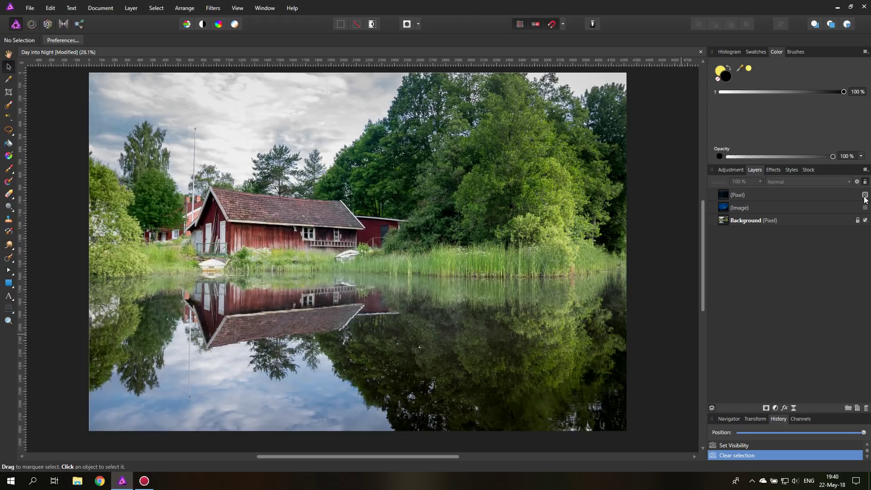
# Preview and hide the finished night version, then select the Background photo layer.
pyautogui.click(864, 195)
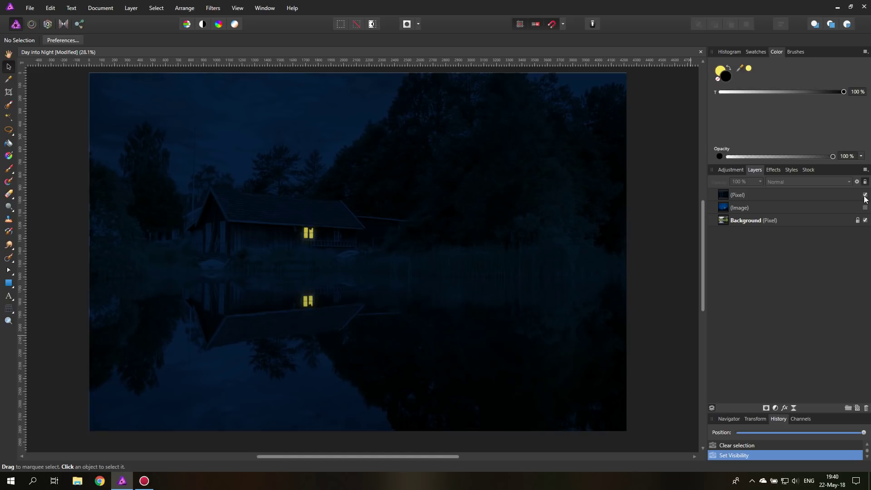
pyautogui.click(864, 196)
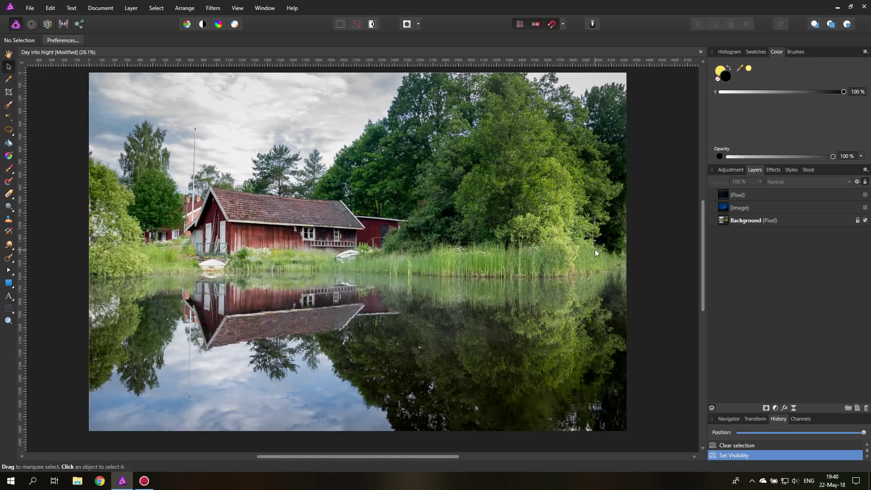
pyautogui.click(731, 219)
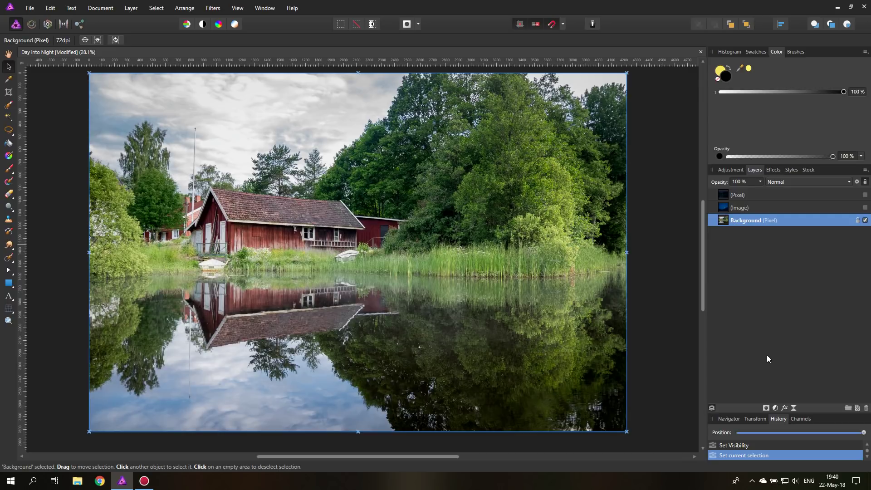
# Add an HSL adjustment with Saturation Shift -88% and Luminosity Shift -81%.
pyautogui.click(775, 408)
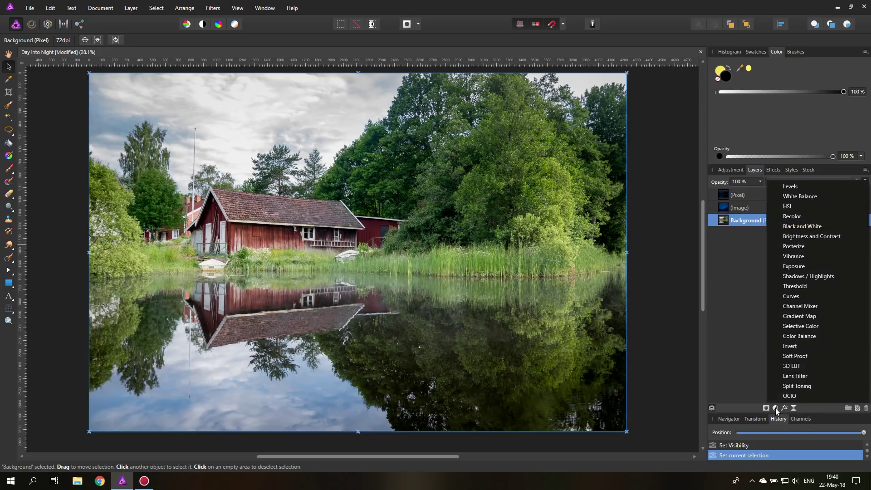
pyautogui.click(799, 206)
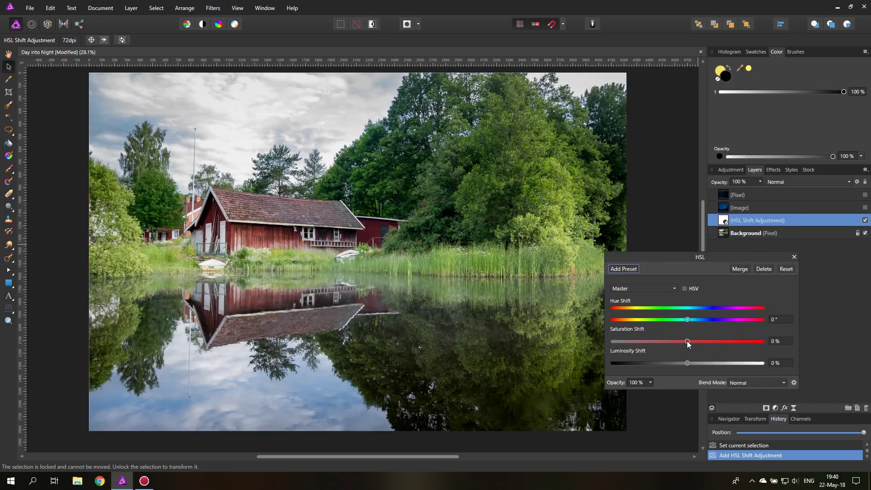
pyautogui.moveTo(687, 341); pyautogui.dragTo(626, 346)
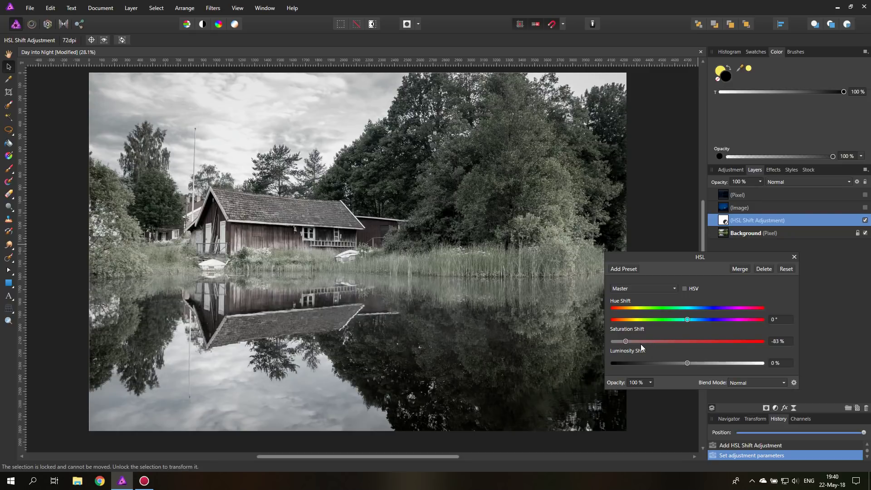
pyautogui.moveTo(626, 342); pyautogui.dragTo(622, 344)
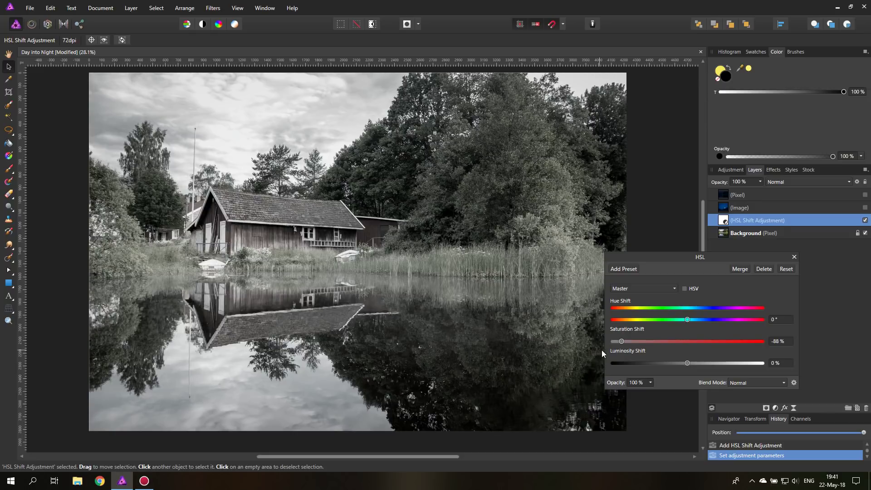
pyautogui.moveTo(686, 362); pyautogui.dragTo(632, 364)
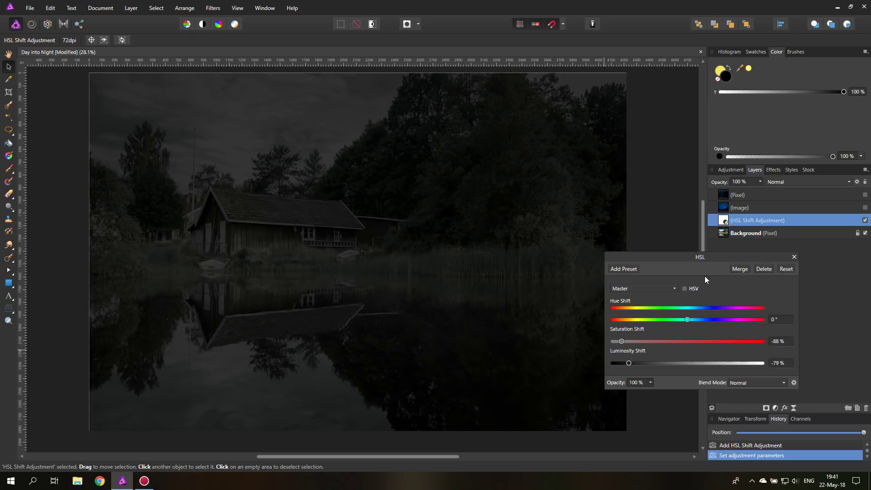
pyautogui.moveTo(628, 362); pyautogui.dragTo(628, 363)
# Draw a black rectangle over the entire canvas and make the moonlit sky Image layer visible.
pyautogui.click(793, 257)
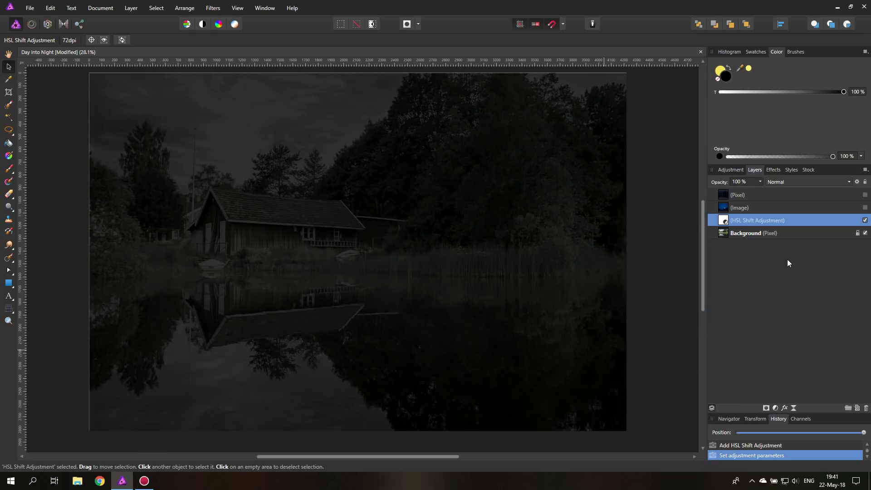
pyautogui.click(9, 283)
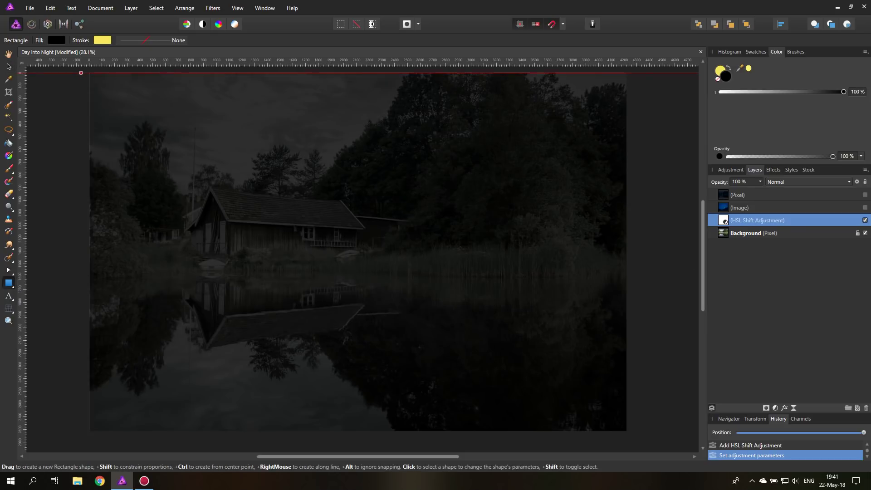
pyautogui.moveTo(80, 69); pyautogui.dragTo(632, 435)
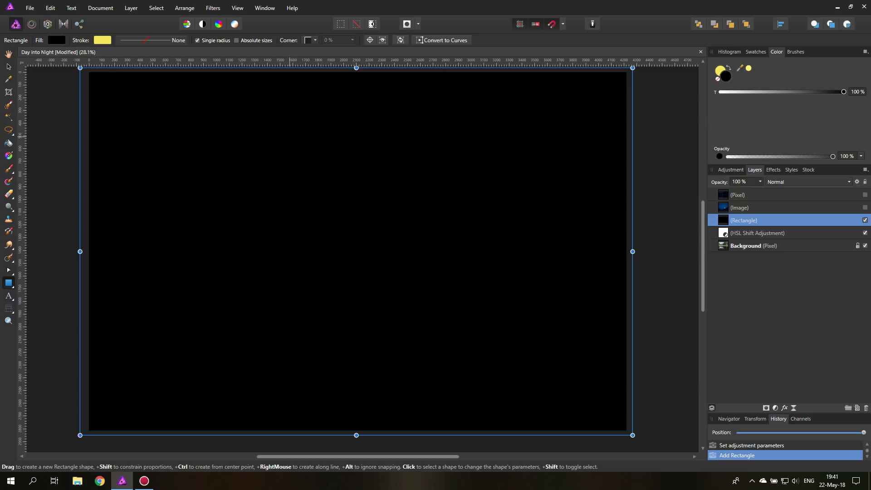
pyautogui.click(723, 209)
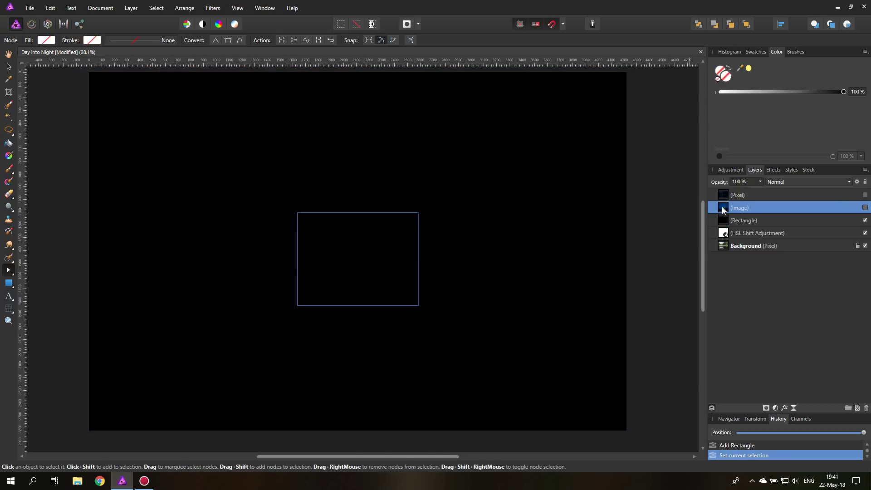
pyautogui.click(864, 207)
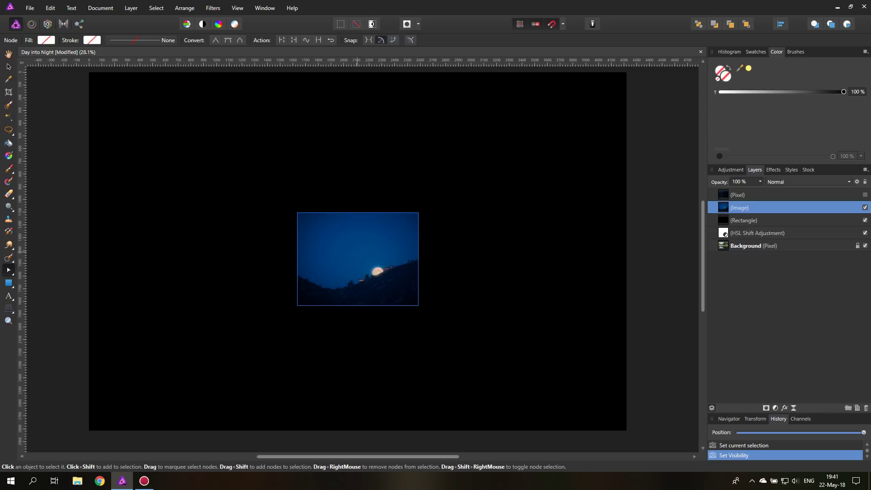
# Change the full-canvas rectangle's fill from black to deep blue sampled from the moon sky.
pyautogui.click(9, 67)
pyautogui.click(138, 151)
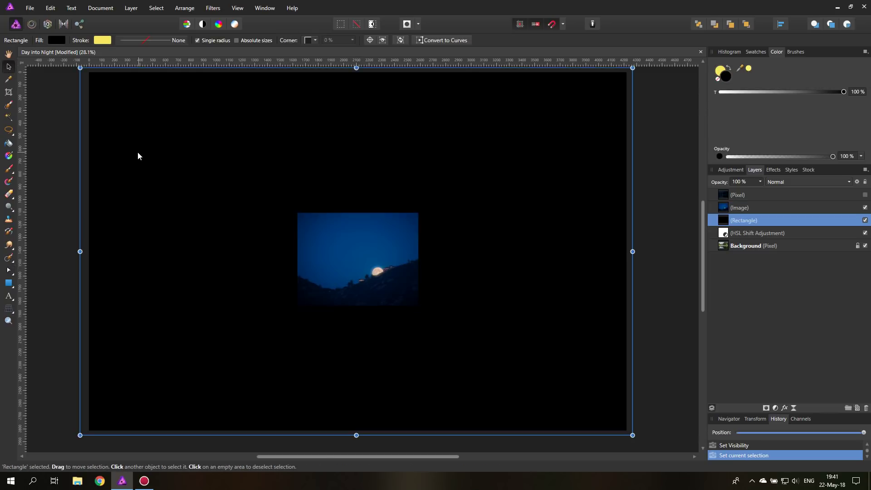
pyautogui.click(56, 40)
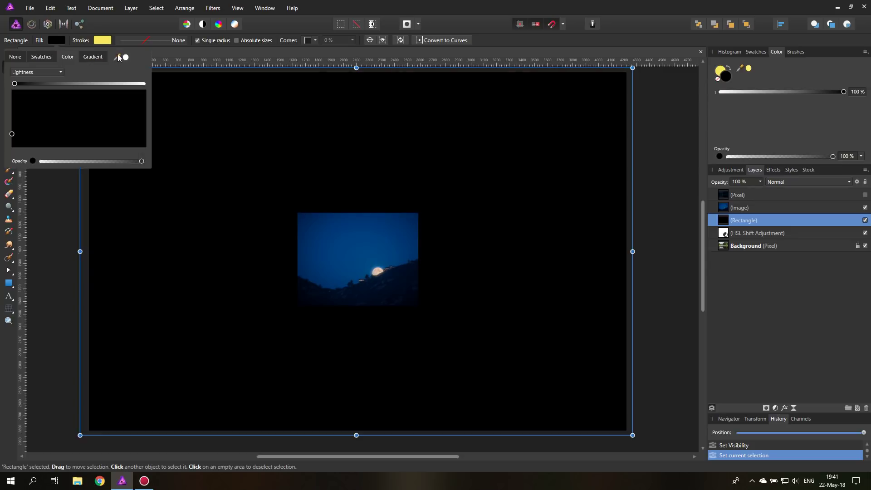
pyautogui.moveTo(127, 56); pyautogui.dragTo(323, 241)
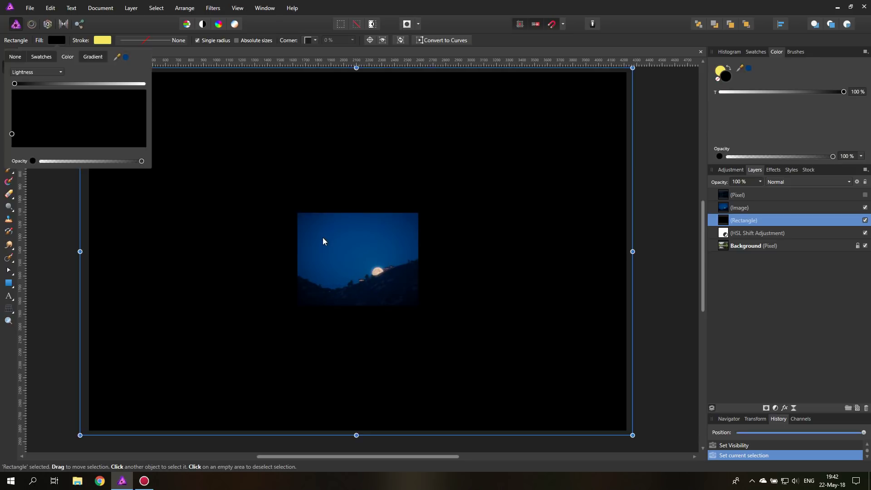
pyautogui.click(127, 59)
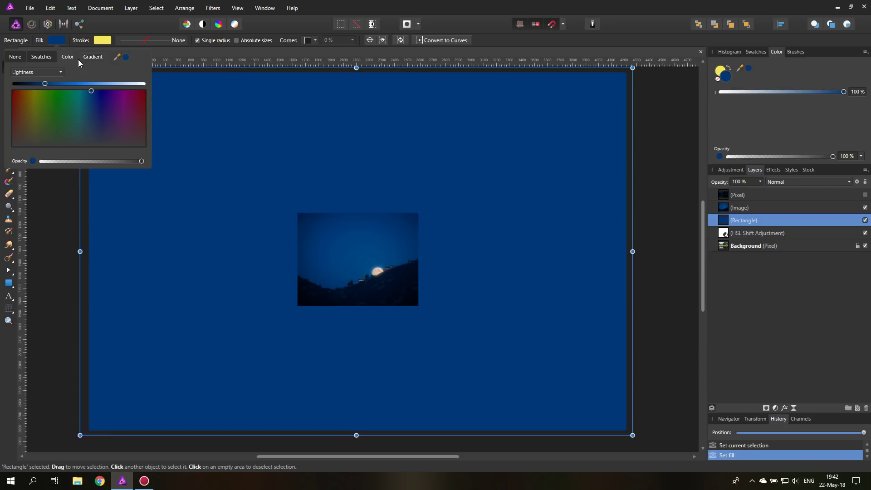
pyautogui.click(56, 42)
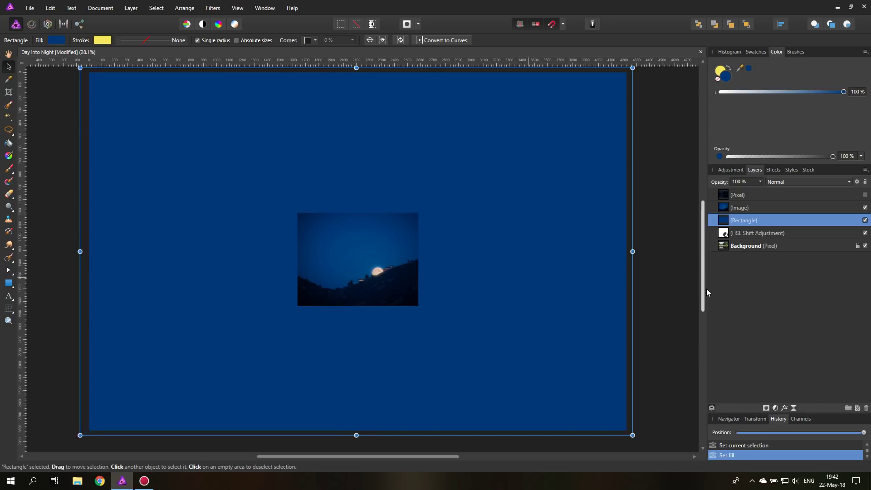
# Hide the moon Image layer and set the blue Rectangle's blend mode to Multiply.
pyautogui.click(865, 208)
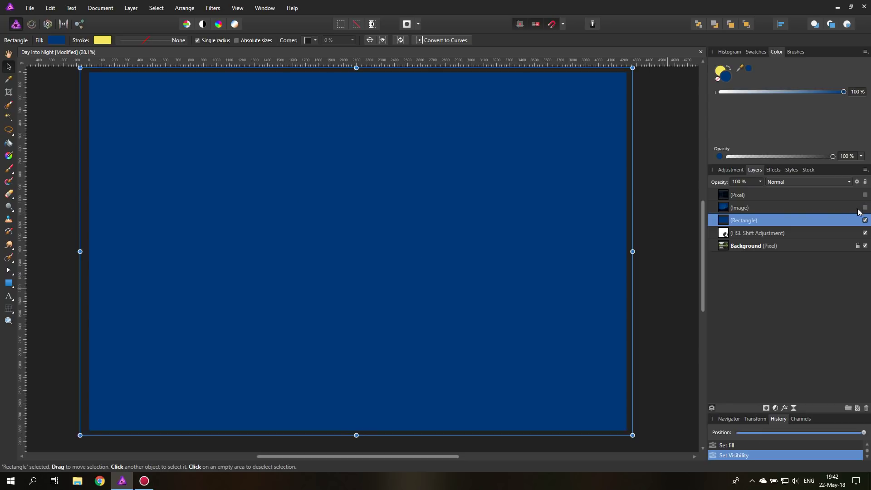
pyautogui.click(791, 182)
pyautogui.click(778, 228)
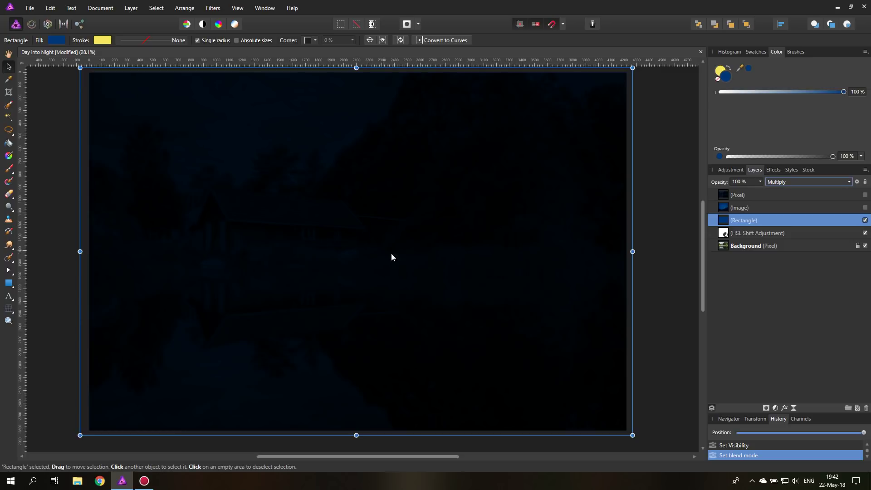
# Ease the HSL adjustment to about -75% saturation and -53% luminosity.
pyautogui.doubleClick(724, 234)
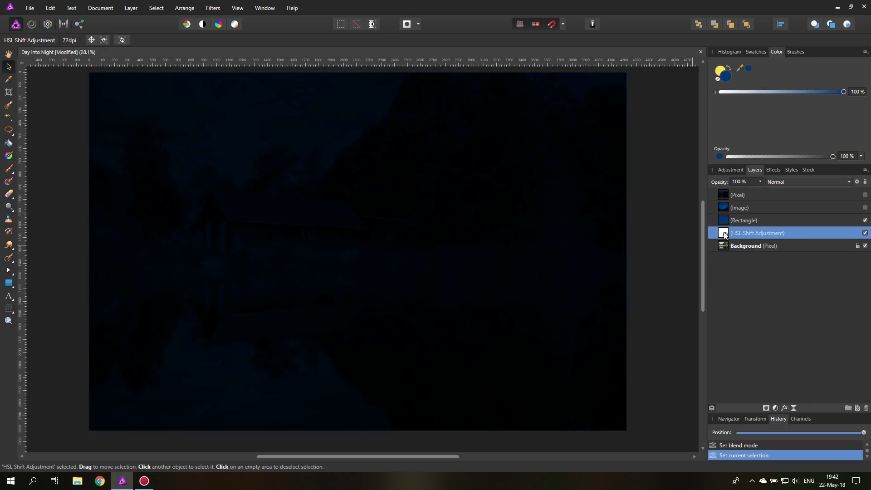
pyautogui.moveTo(674, 258); pyautogui.dragTo(621, 243)
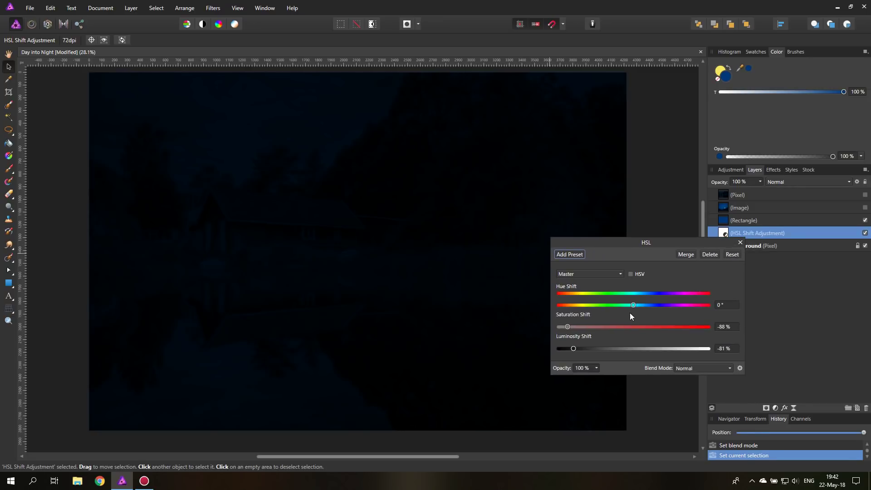
pyautogui.moveTo(573, 349); pyautogui.dragTo(594, 350)
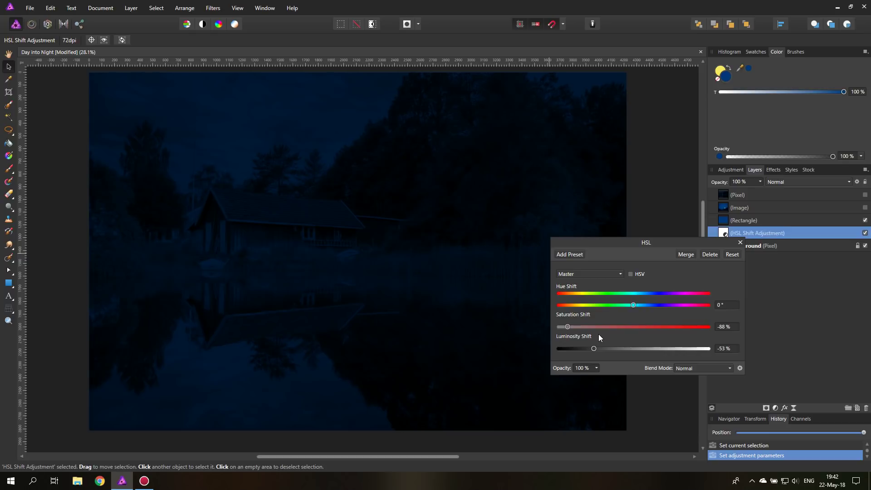
pyautogui.moveTo(568, 245); pyautogui.dragTo(636, 245)
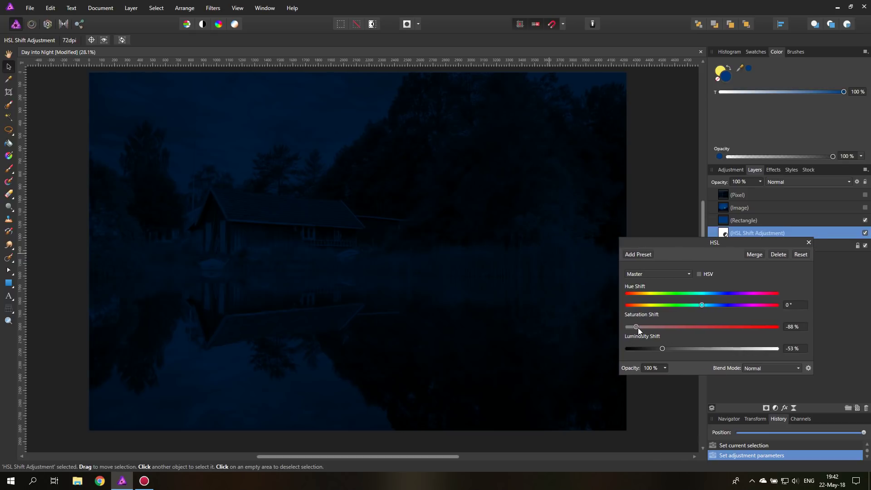
pyautogui.moveTo(630, 327)
pyautogui.mouseDown()
pyautogui.moveTo(713, 326)
pyautogui.moveTo(641, 327)
pyautogui.mouseUp()
pyautogui.click(808, 242)
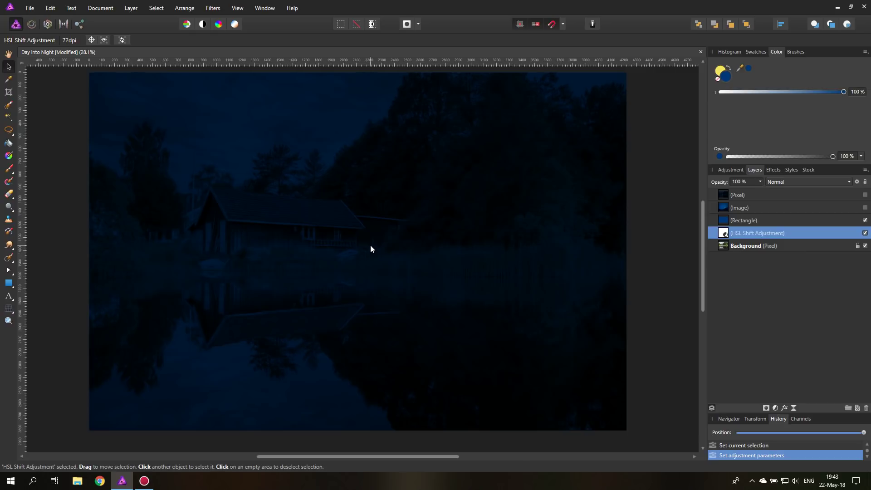
# Add an empty pixel layer above the Rectangle and zoom to 500% on the boathouse window.
pyautogui.click(753, 221)
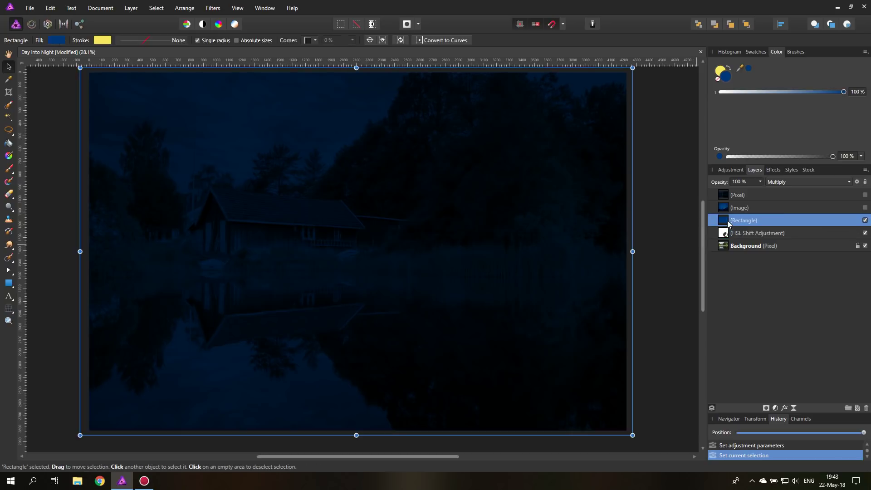
pyautogui.click(857, 408)
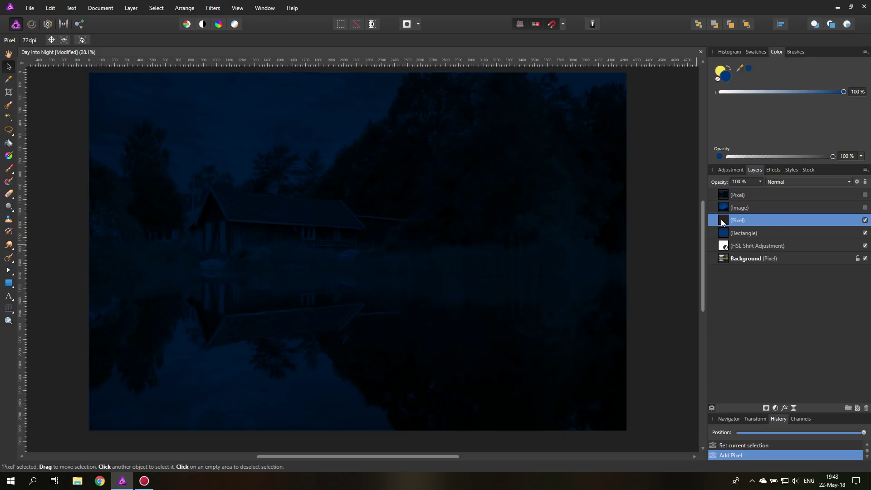
pyautogui.click(8, 320)
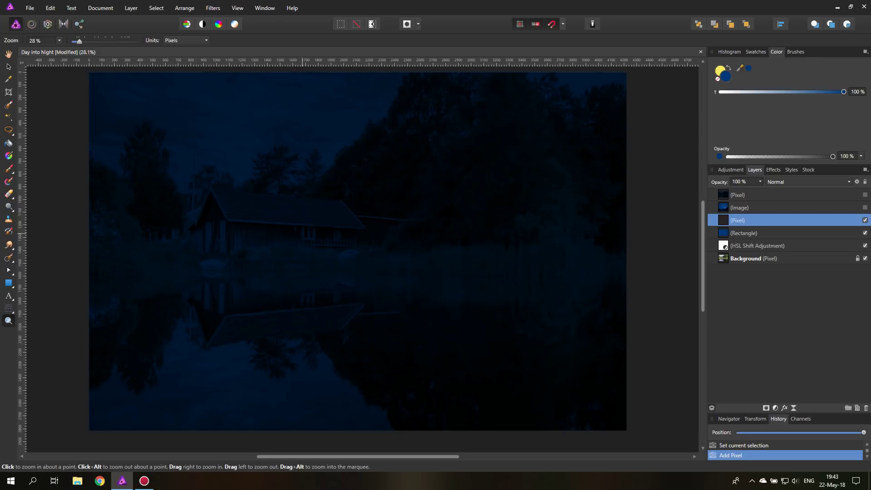
pyautogui.moveTo(307, 232); pyautogui.dragTo(338, 253)
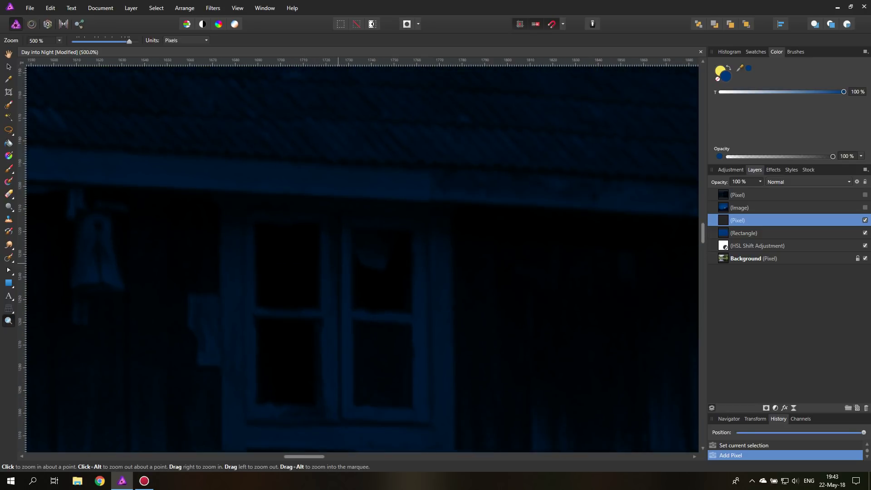
pyautogui.scroll(-1, 340, 262)
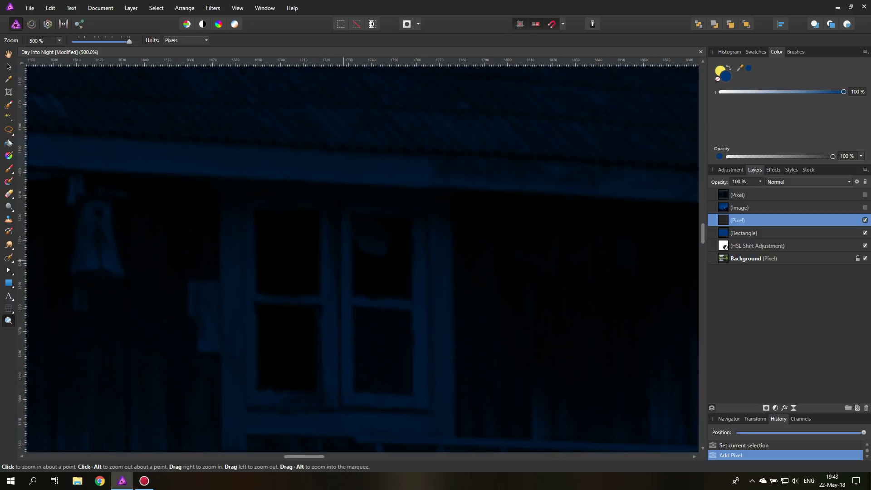
# Trace the upper-left and lower-left window panes with the magnetic Freehand Selection tool.
pyautogui.click(9, 131)
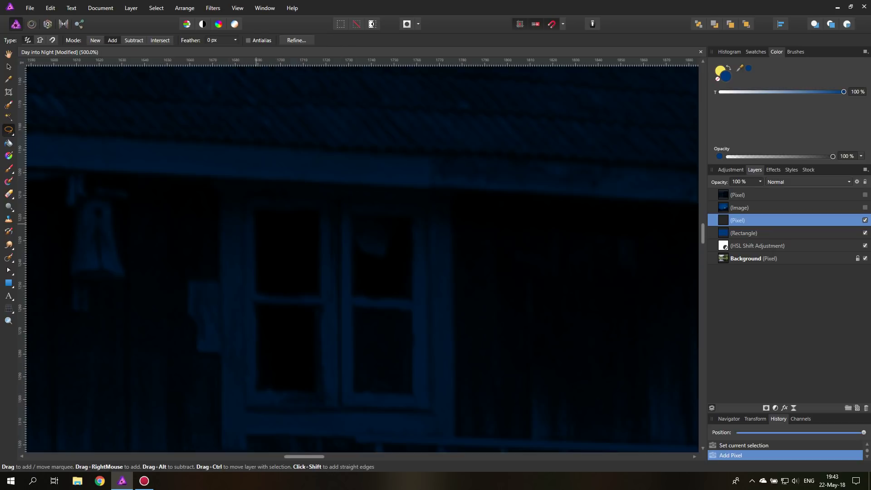
pyautogui.click(258, 287)
pyautogui.moveTo(258, 211)
pyautogui.mouseDown()
pyautogui.moveTo(256, 281)
pyautogui.moveTo(261, 288)
pyautogui.moveTo(272, 279)
pyautogui.moveTo(258, 281)
pyautogui.moveTo(256, 292)
pyautogui.moveTo(309, 295)
pyautogui.moveTo(318, 295)
pyautogui.moveTo(317, 209)
pyautogui.mouseUp()
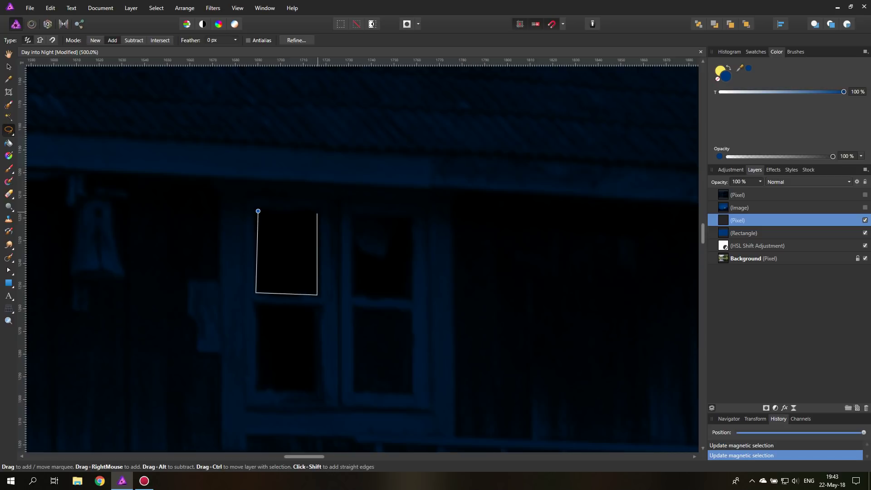
pyautogui.click(258, 211)
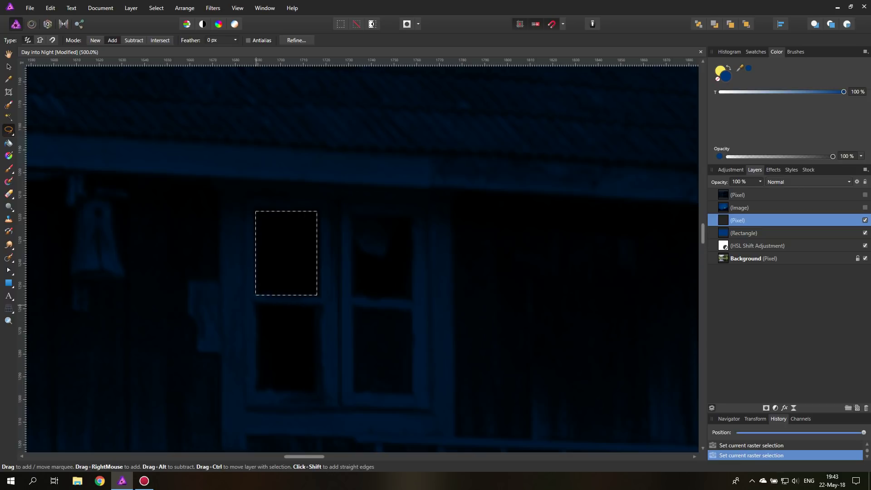
pyautogui.click(256, 306)
pyautogui.click(256, 388)
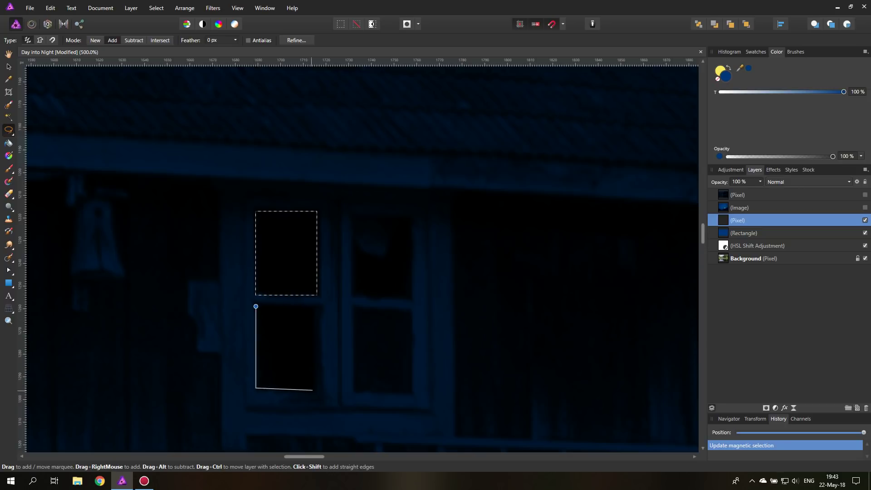
pyautogui.click(315, 390)
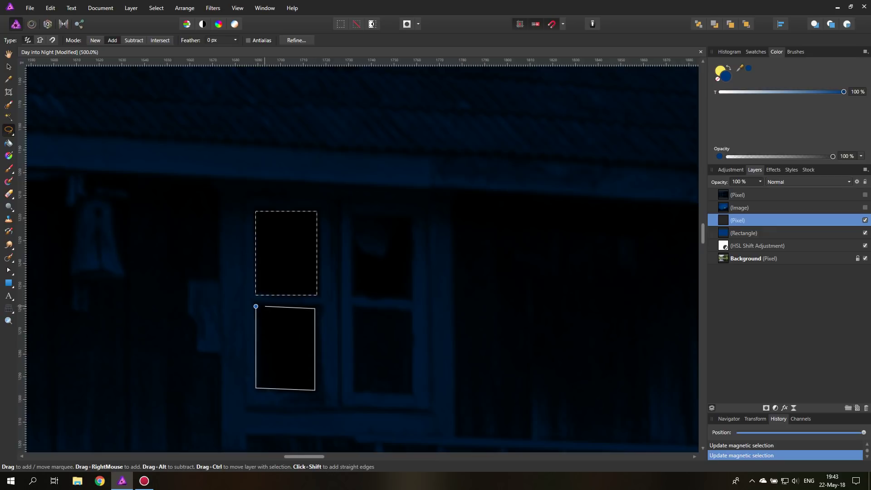
pyautogui.click(256, 306)
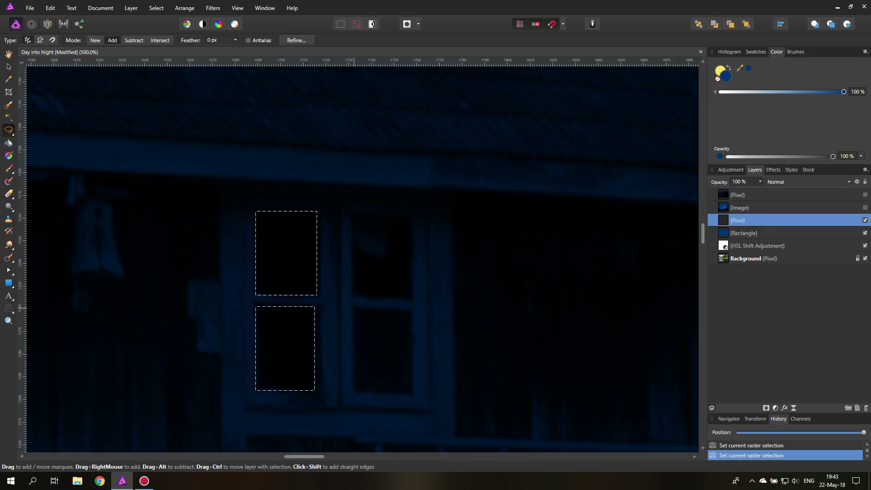
# Add the lower-right and irregular upper-right panes to the selection.
pyautogui.click(354, 308)
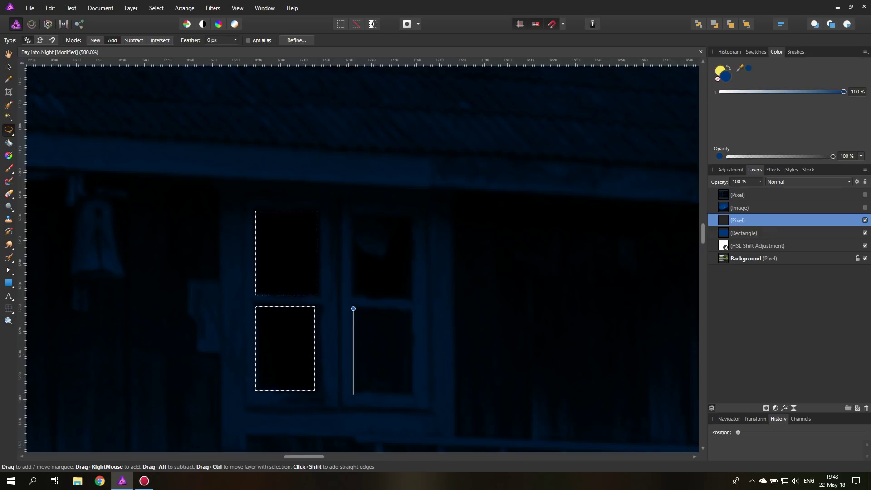
pyautogui.click(411, 395)
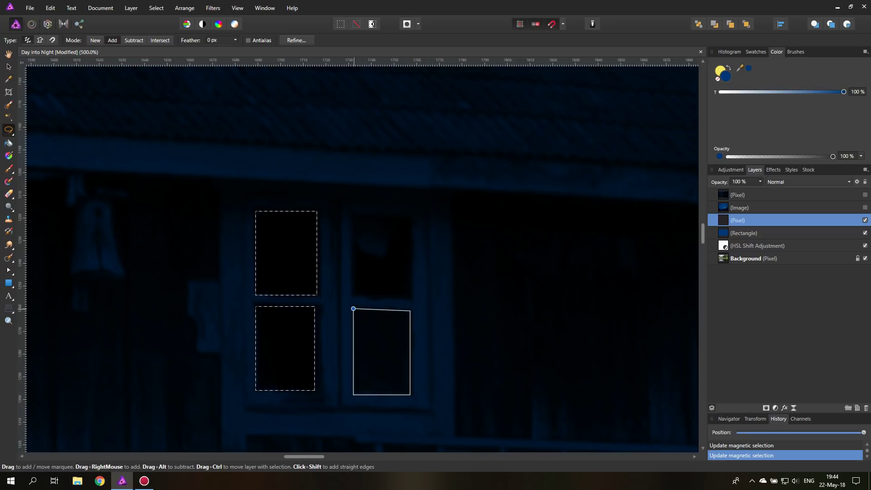
pyautogui.doubleClick(408, 308)
pyautogui.click(410, 217)
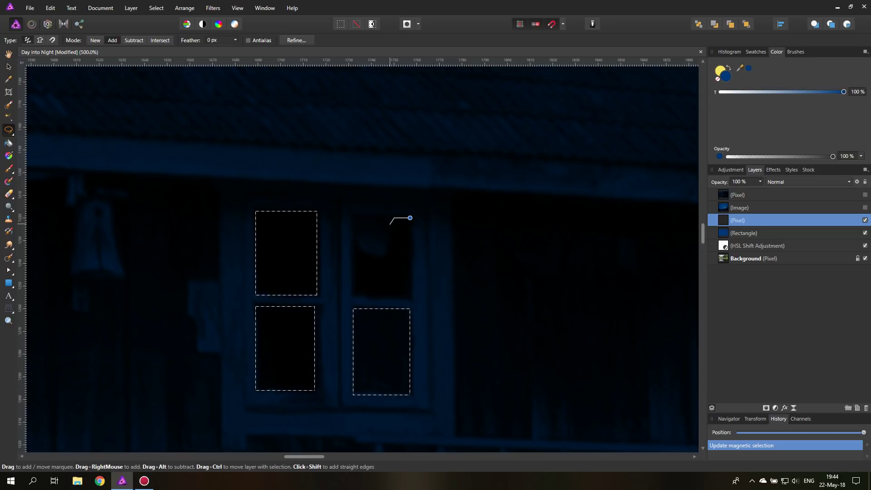
pyautogui.click(389, 237)
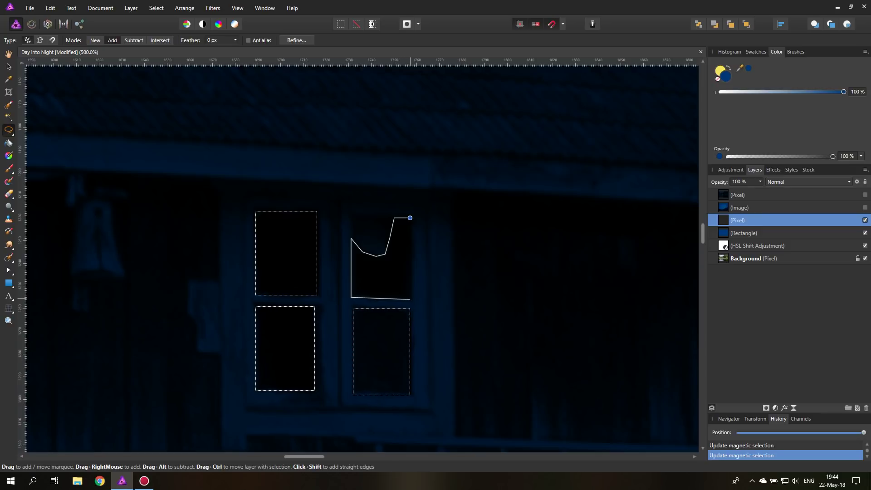
pyautogui.click(410, 217)
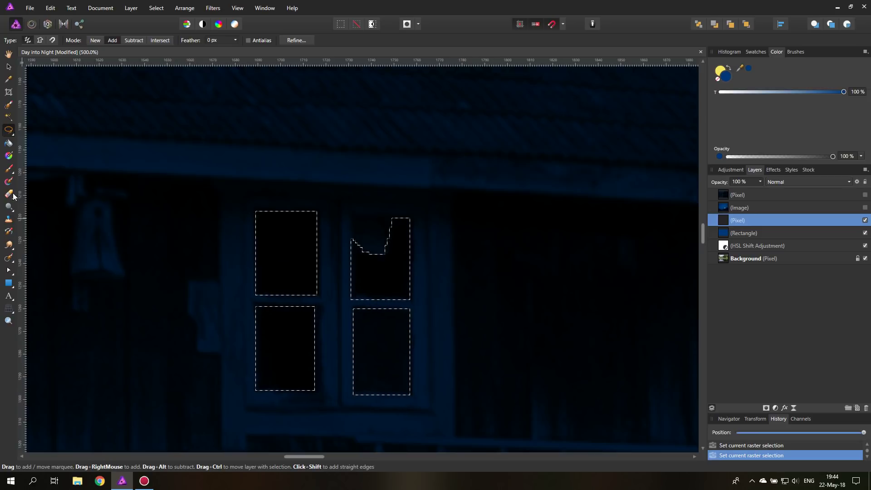
# Paint the selected panes yellow on the new pixel layer, then deselect with Ctrl+D.
pyautogui.click(9, 171)
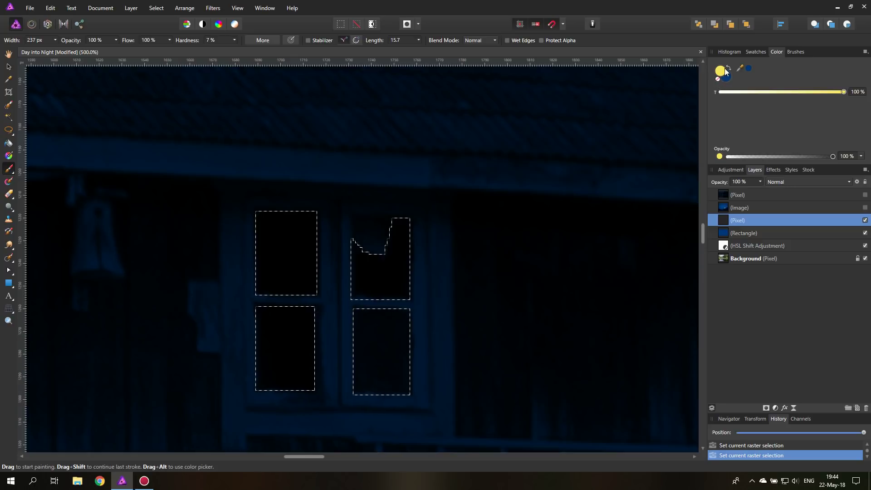
pyautogui.moveTo(463, 269)
pyautogui.mouseDown()
pyautogui.moveTo(447, 258)
pyautogui.moveTo(332, 297)
pyautogui.moveTo(414, 233)
pyautogui.moveTo(214, 117)
pyautogui.moveTo(232, 175)
pyautogui.moveTo(70, 50)
pyautogui.mouseUp()
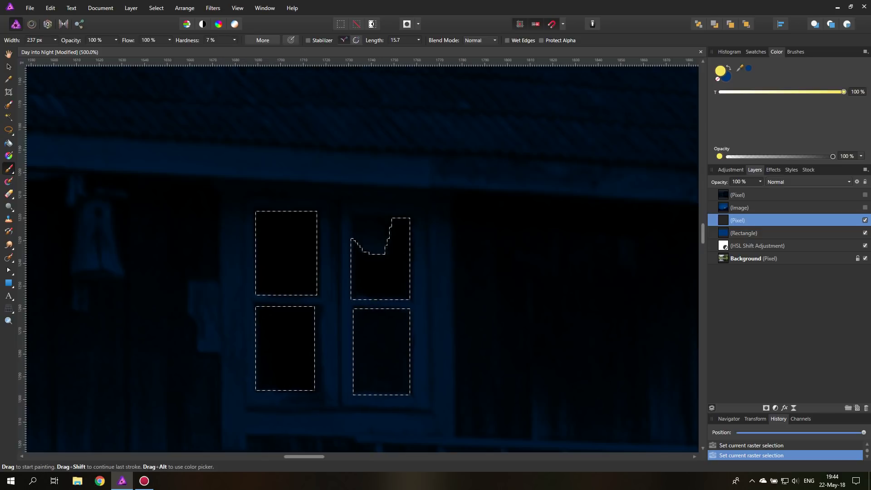
pyautogui.moveTo(272, 259)
pyautogui.mouseDown()
pyautogui.moveTo(318, 296)
pyautogui.moveTo(286, 292)
pyautogui.moveTo(236, 313)
pyautogui.moveTo(230, 306)
pyautogui.moveTo(247, 307)
pyautogui.moveTo(236, 301)
pyautogui.moveTo(327, 281)
pyautogui.moveTo(307, 270)
pyautogui.moveTo(304, 300)
pyautogui.moveTo(320, 299)
pyautogui.mouseUp()
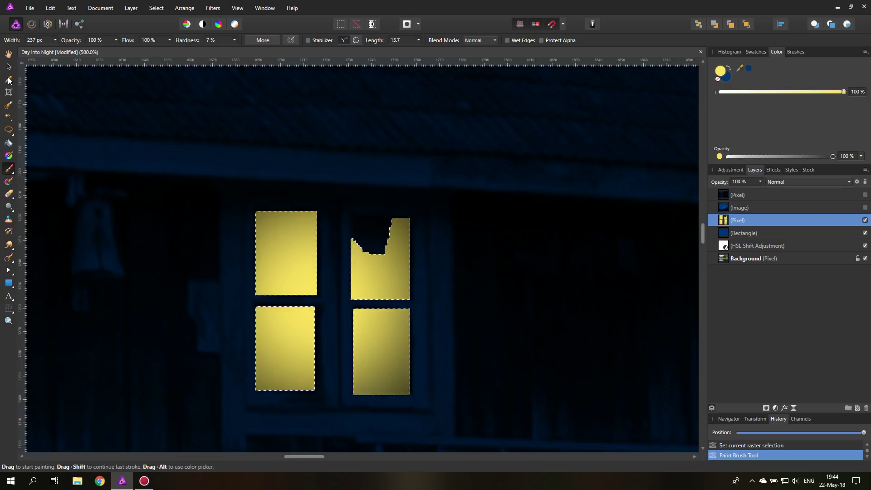
pyautogui.click(10, 68)
pyautogui.hotkey('ctrl', 'd')
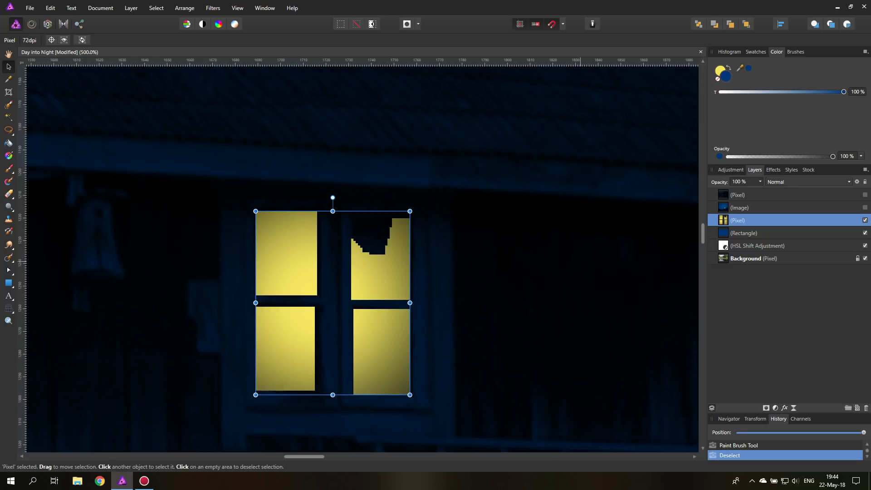
# Give the yellow window-panes layer a 0.2 px Gaussian Blur.
pyautogui.click(743, 233)
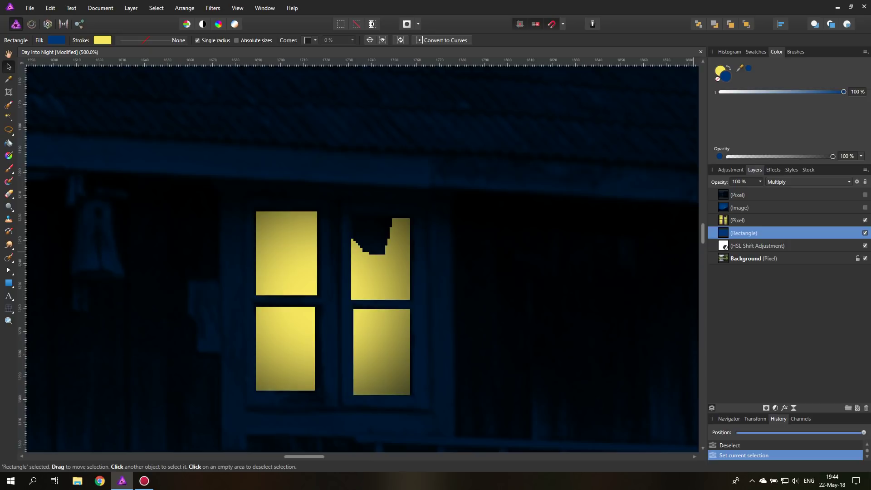
pyautogui.click(286, 249)
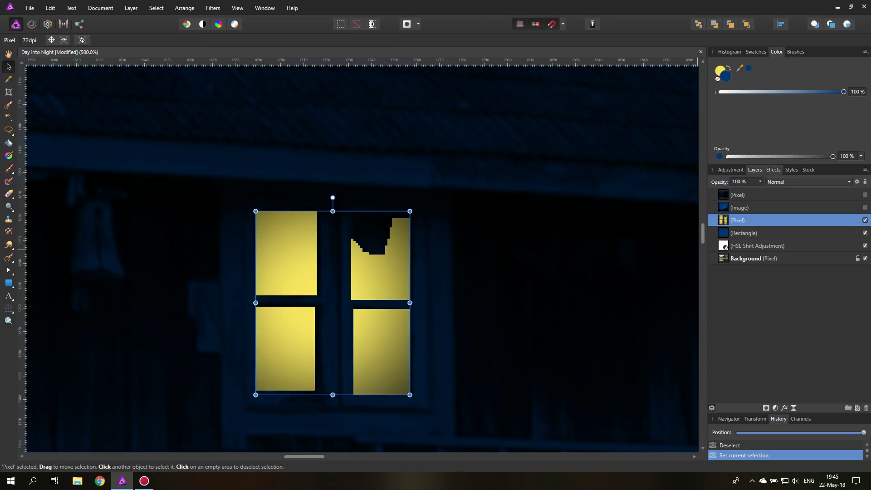
pyautogui.click(773, 169)
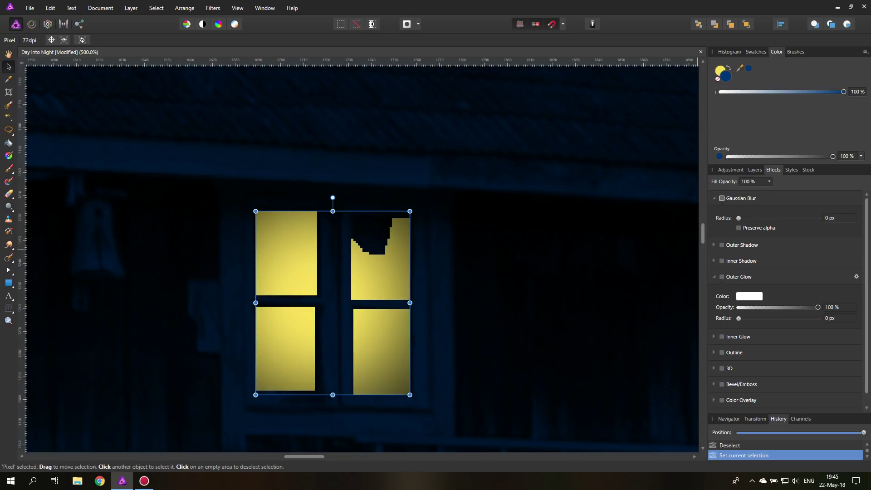
pyautogui.click(722, 198)
pyautogui.moveTo(738, 218)
pyautogui.mouseDown()
pyautogui.moveTo(749, 218)
pyautogui.moveTo(741, 218)
pyautogui.mouseUp()
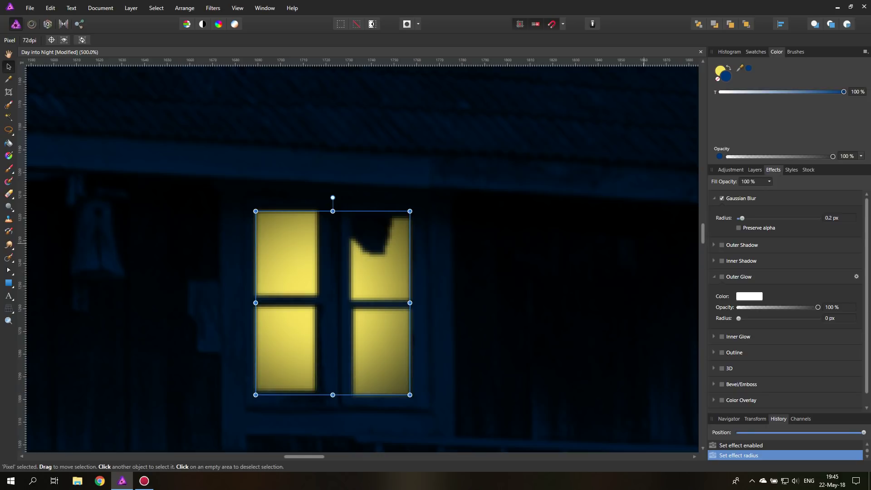
# Add an Outer Glow in yellow sampled from the windows, radius about 8.1 px.
pyautogui.click(722, 277)
pyautogui.click(748, 296)
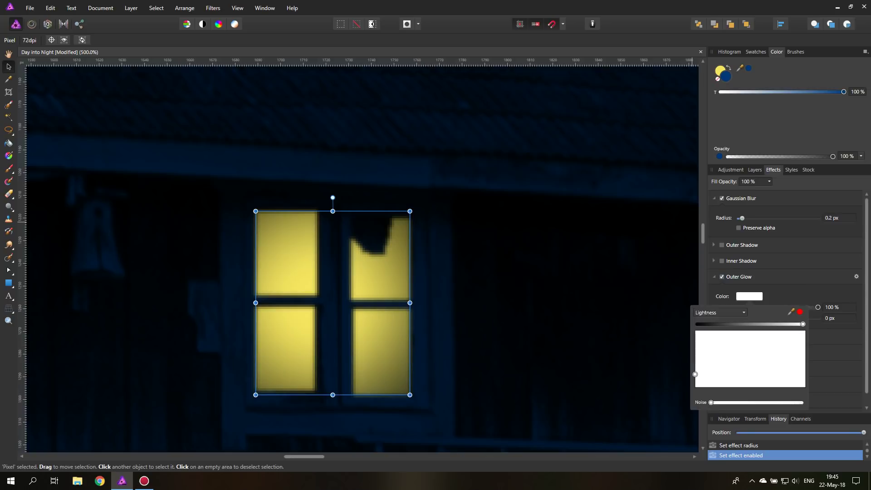
pyautogui.moveTo(791, 312); pyautogui.dragTo(381, 276)
pyautogui.click(799, 311)
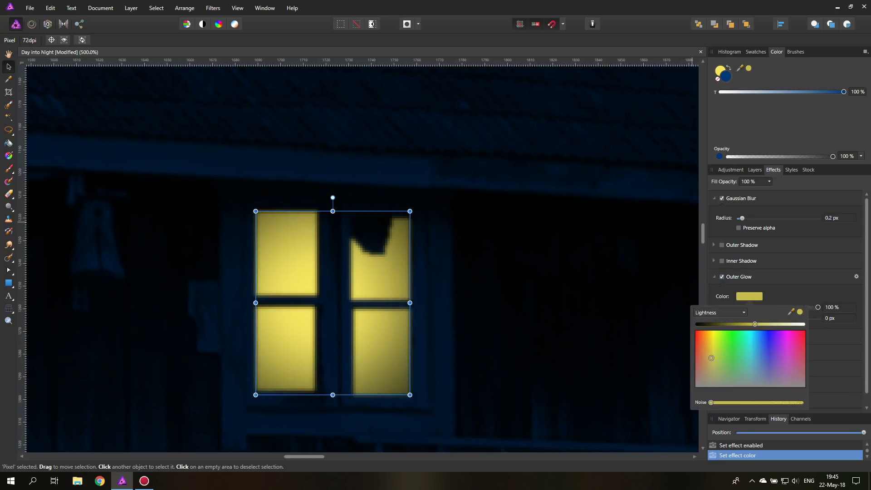
pyautogui.moveTo(738, 318); pyautogui.dragTo(768, 319)
# Zoom out to the whole house and widen the Outer Glow radius to 26.8 px.
pyautogui.press('z')
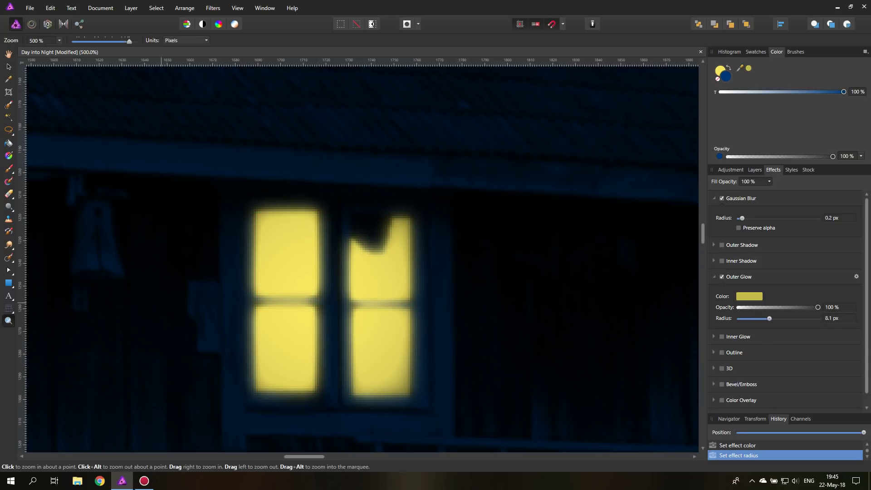
pyautogui.click(265, 302)
pyautogui.moveTo(278, 298); pyautogui.dragTo(181, 298)
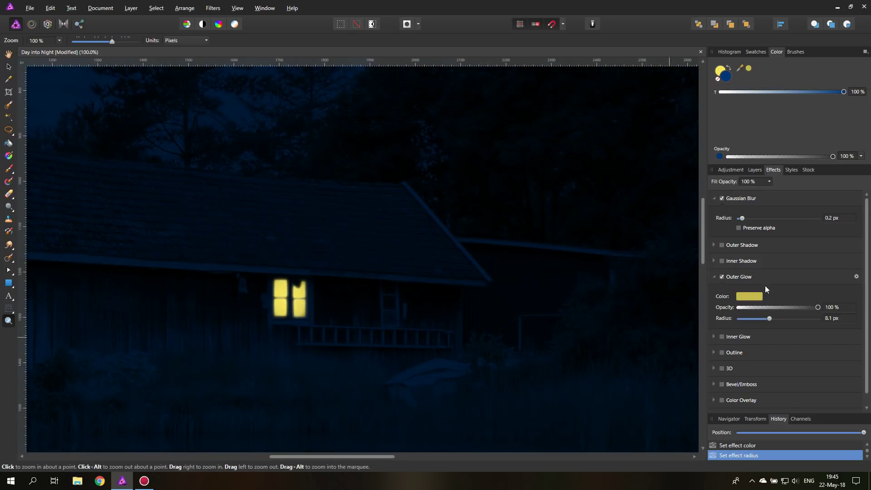
pyautogui.moveTo(769, 317); pyautogui.dragTo(788, 318)
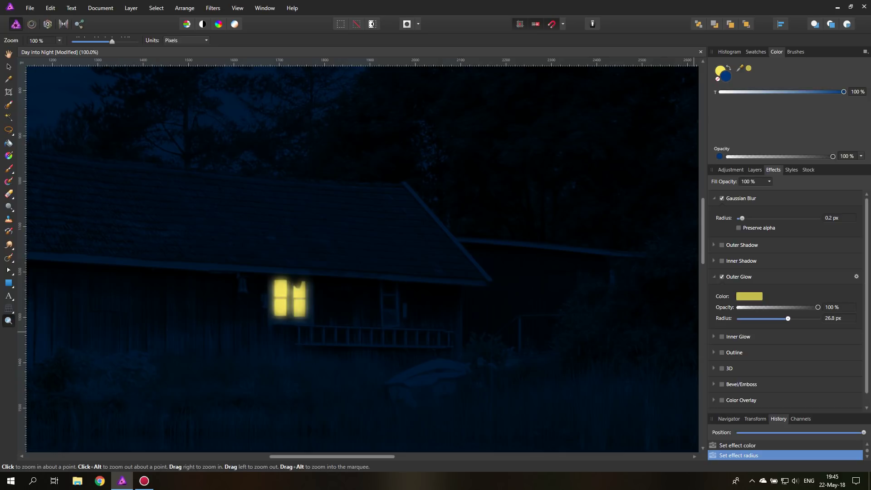
pyautogui.click(755, 170)
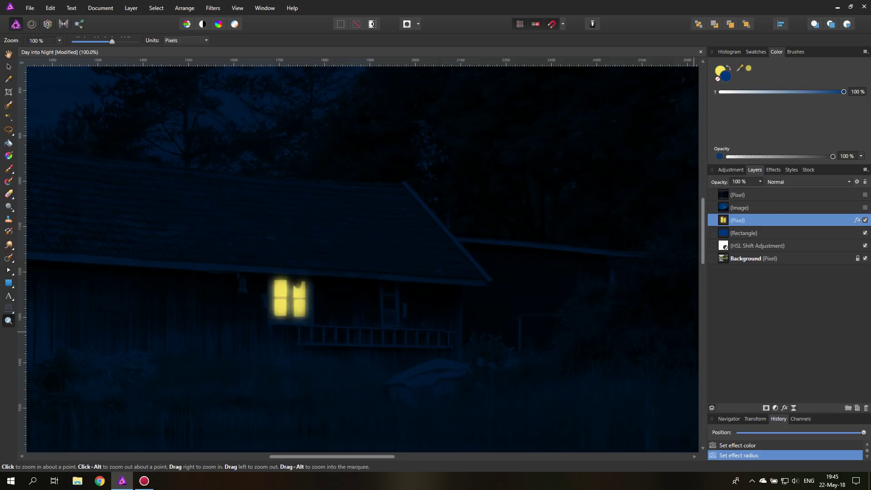
pyautogui.scroll(-6, 195, 341)
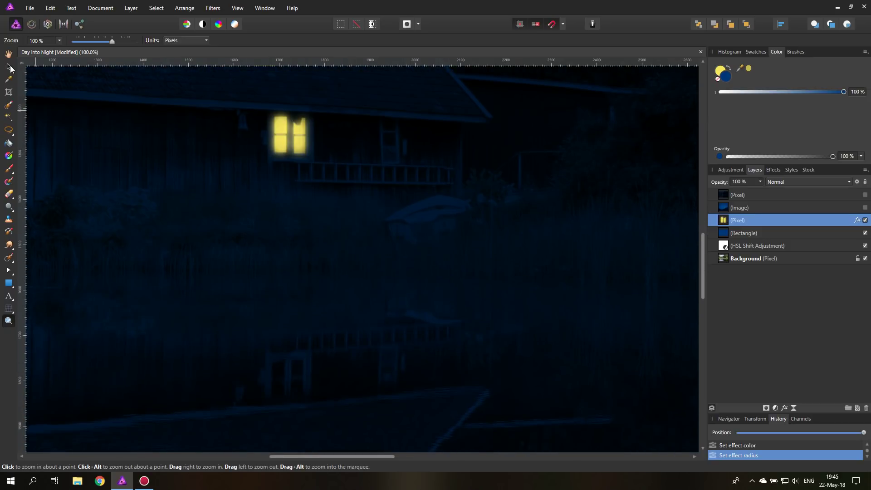
# Duplicate the glowing window layer, flip the copy vertically and drag it down into the lake.
pyautogui.click(9, 67)
pyautogui.rightClick(719, 223)
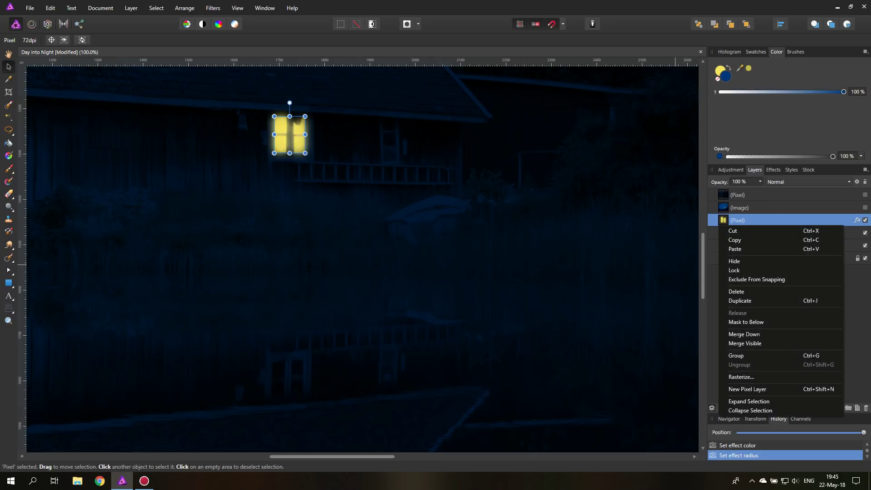
pyautogui.click(739, 301)
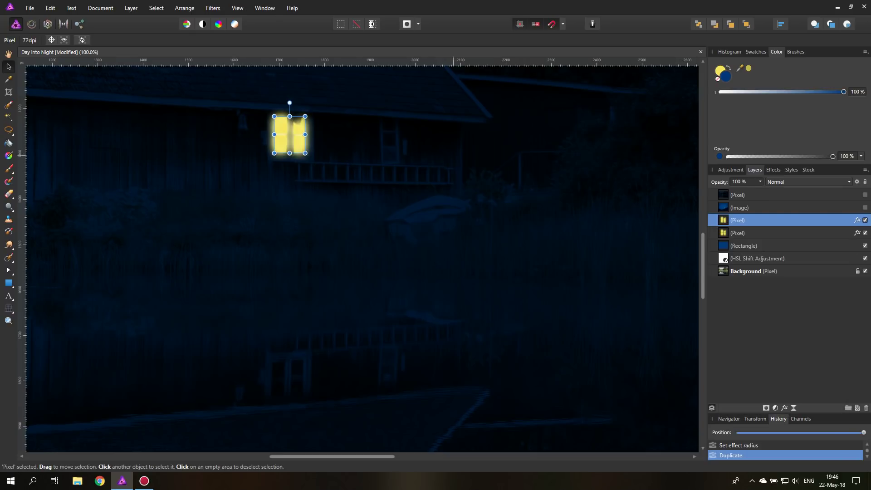
pyautogui.moveTo(292, 132); pyautogui.dragTo(292, 330)
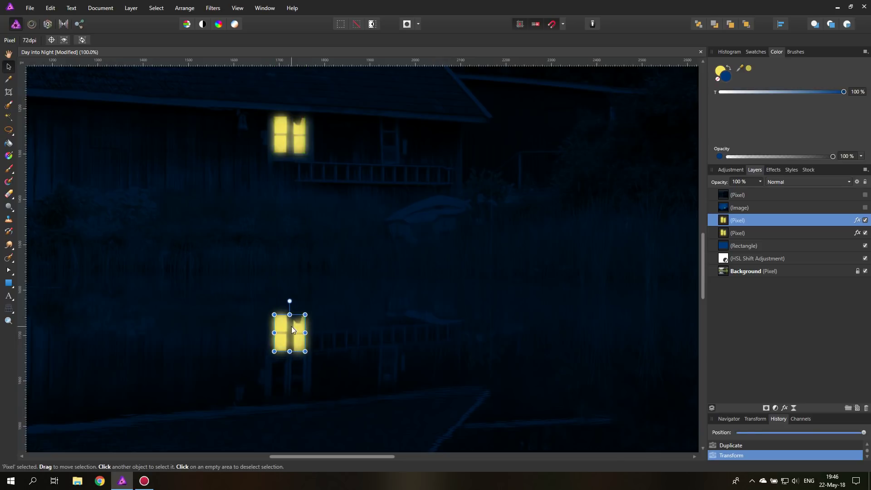
pyautogui.click(184, 8)
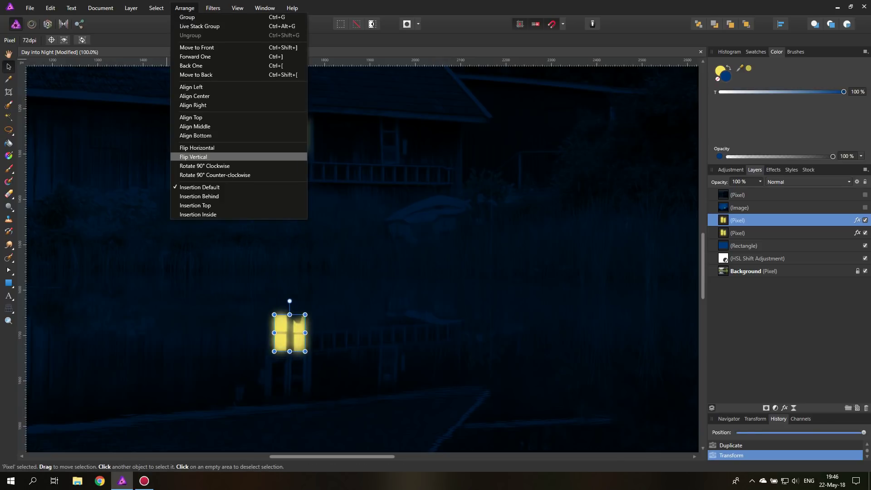
pyautogui.click(212, 156)
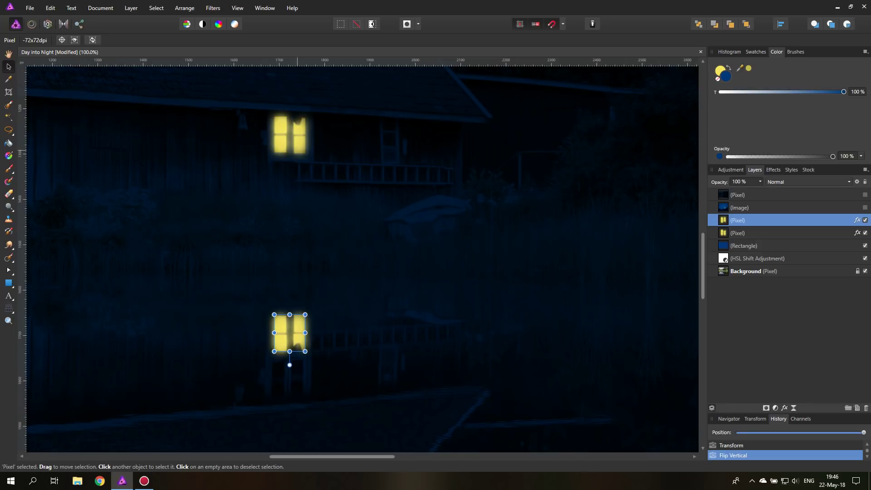
pyautogui.moveTo(297, 327); pyautogui.dragTo(363, 394)
# Nudge the reflected windows into place and dim them to about 81% opacity.
pyautogui.click(8, 320)
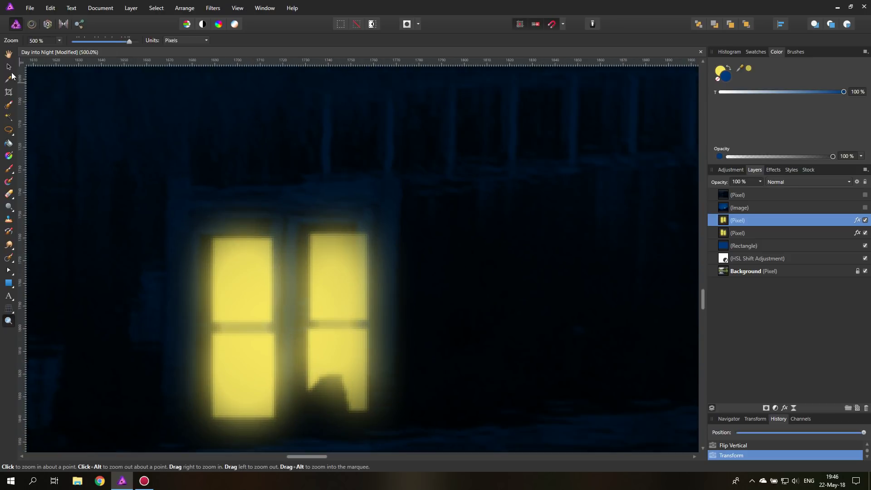
pyautogui.click(8, 67)
pyautogui.moveTo(303, 276)
pyautogui.mouseDown()
pyautogui.moveTo(263, 323)
pyautogui.moveTo(292, 269)
pyautogui.mouseUp()
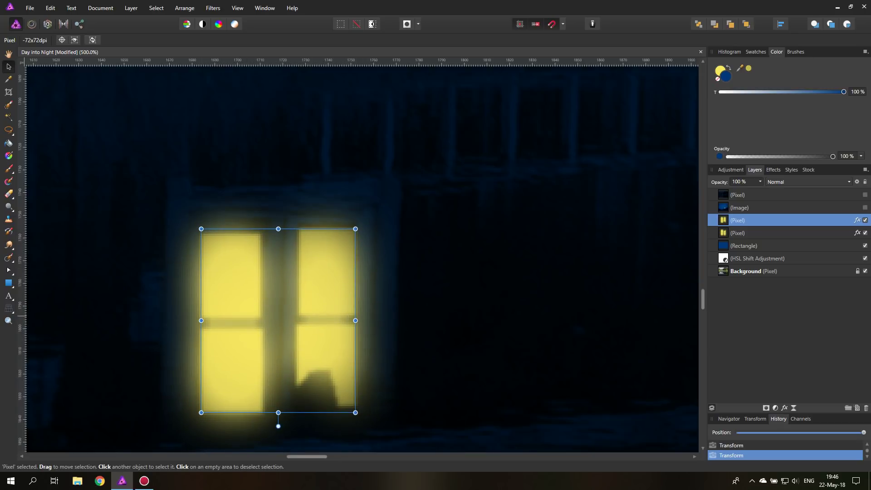
pyautogui.press('z')
pyautogui.scroll(-8, 335, 259)
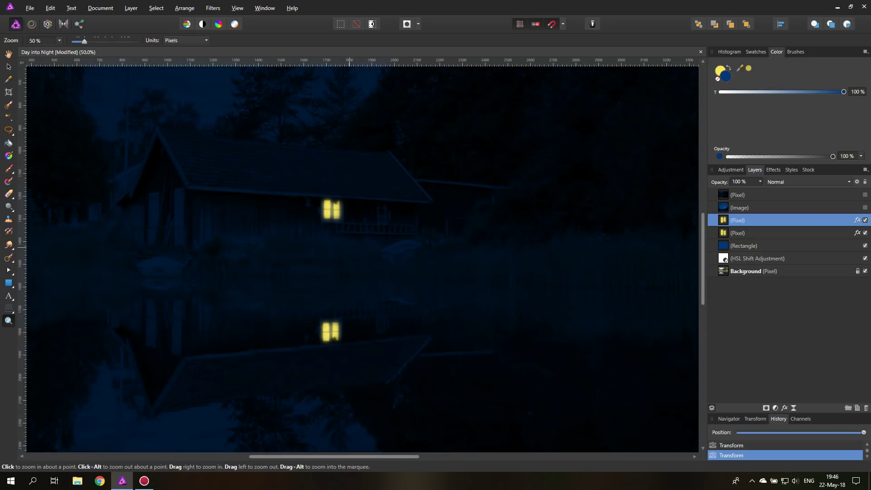
pyautogui.press('v')
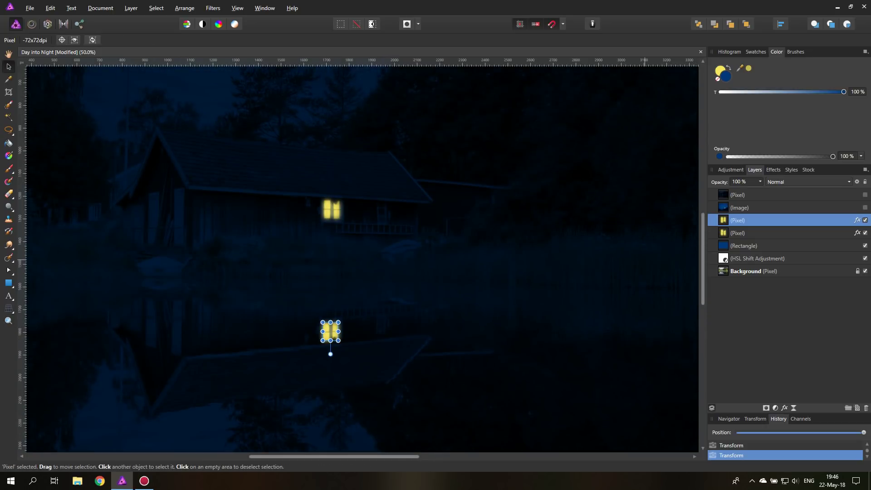
pyautogui.click(760, 181)
pyautogui.moveTo(761, 191); pyautogui.dragTo(748, 190)
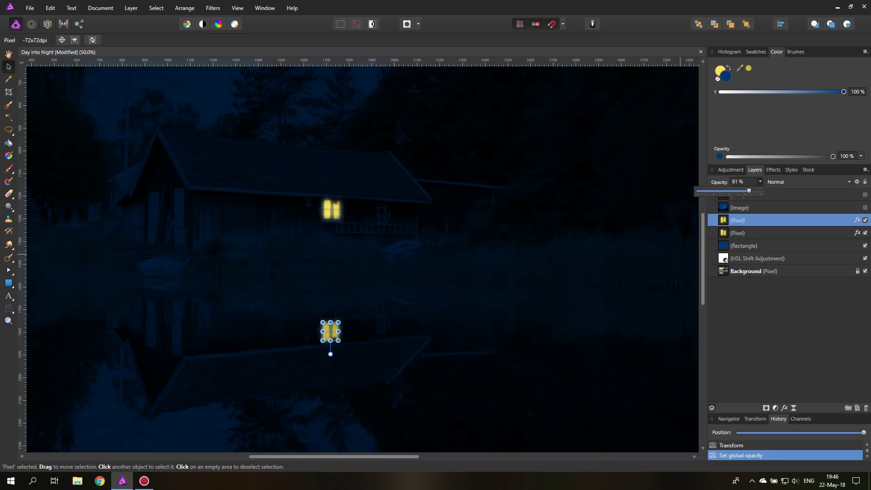
pyautogui.click(743, 245)
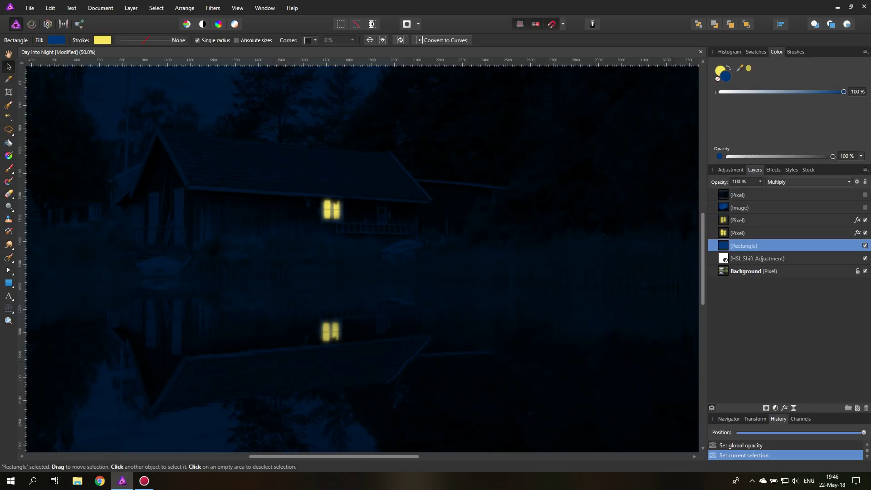
# Zoom to fit so the entire night boathouse scene with its lake reflection is visible.
pyautogui.hotkey('ctrl', '0')
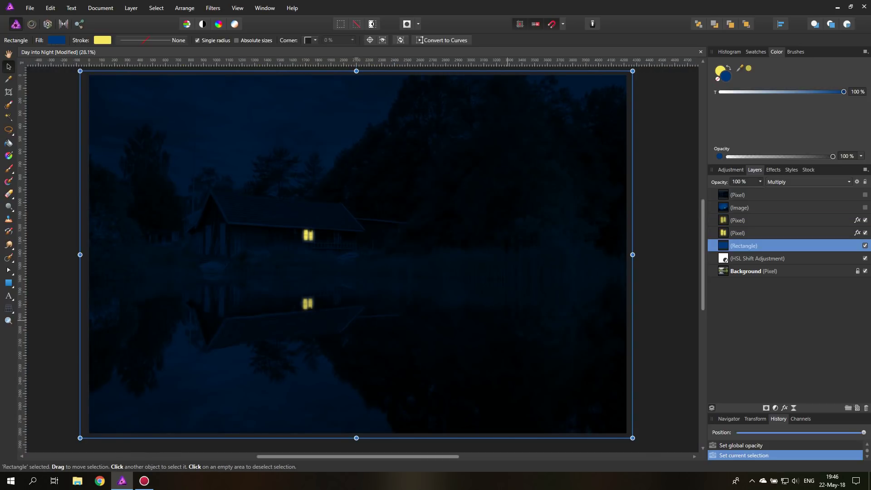